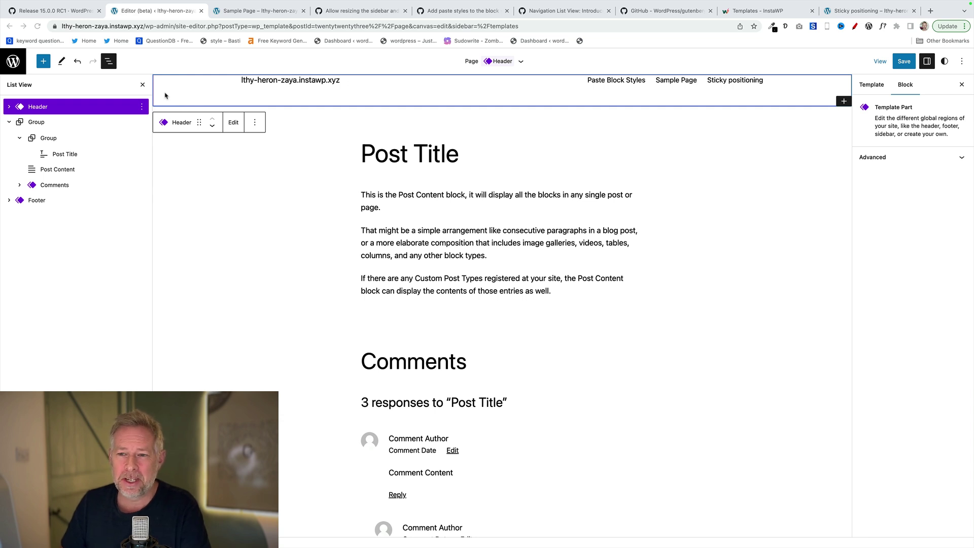
# Wrap the Header template part in a new Group block.
pyautogui.click(38, 107)
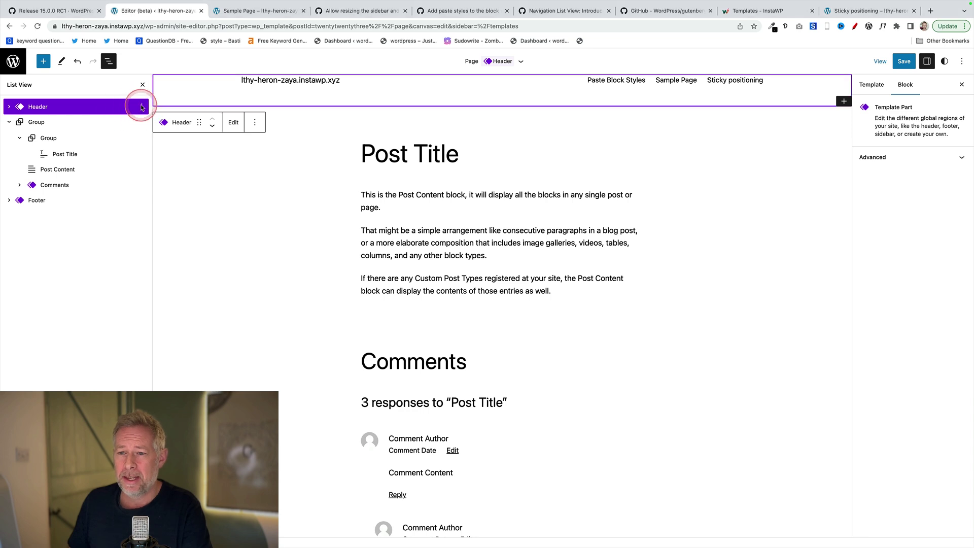
pyautogui.click(142, 108)
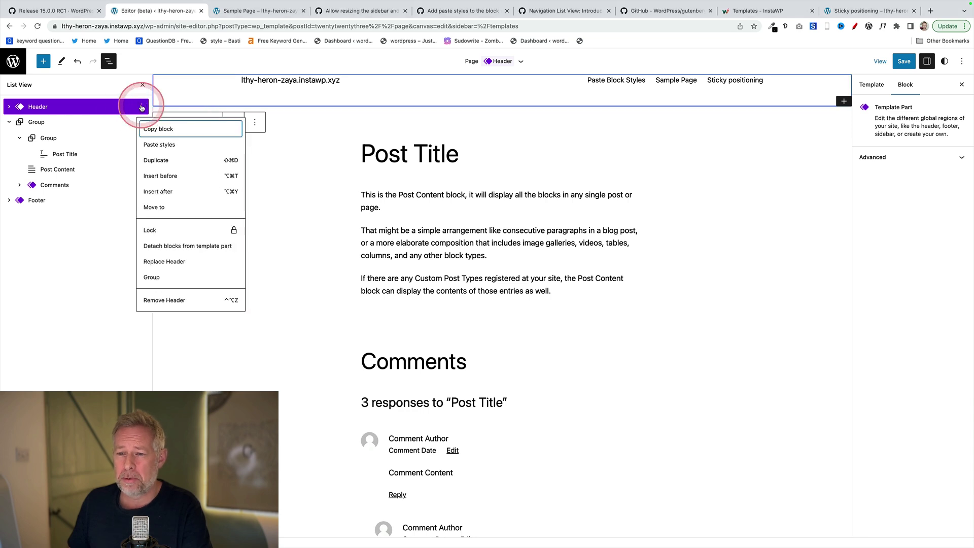
pyautogui.click(172, 275)
pyautogui.click(15, 113)
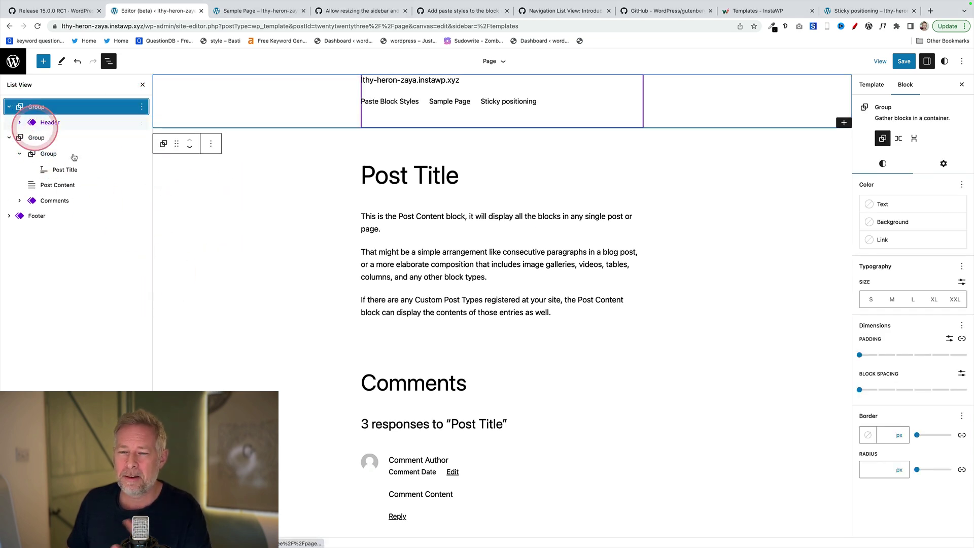
pyautogui.click(88, 166)
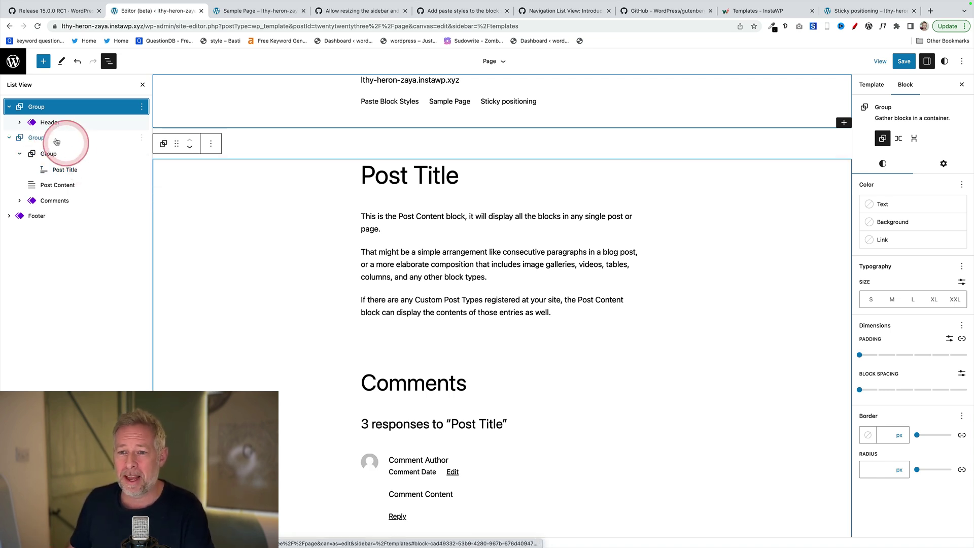
# Set the header group's position to Sticky.
pyautogui.click(939, 163)
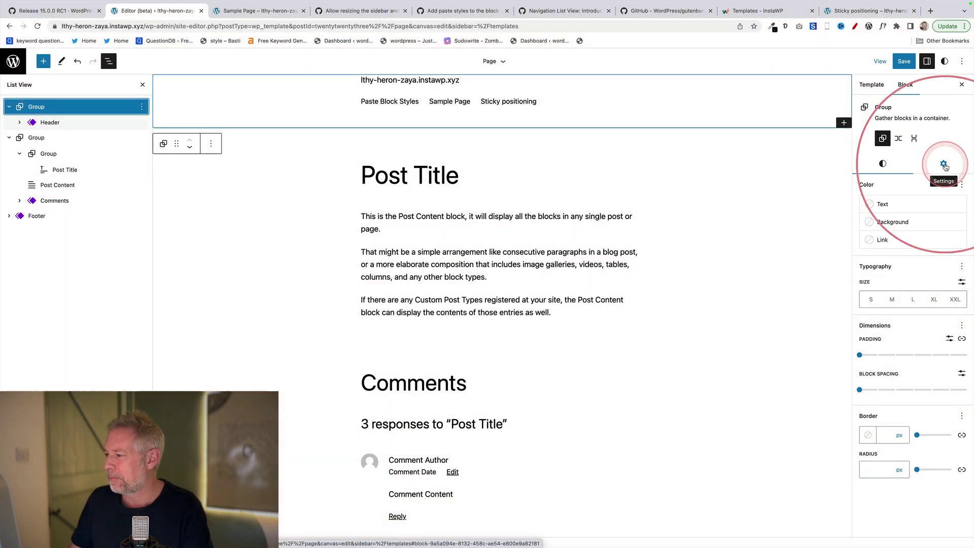
pyautogui.click(898, 337)
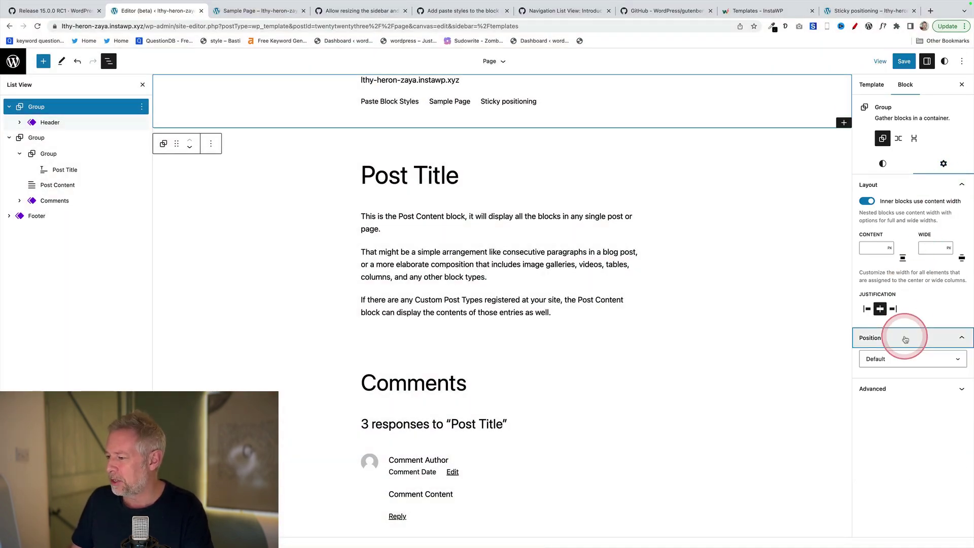
pyautogui.click(898, 358)
pyautogui.click(938, 401)
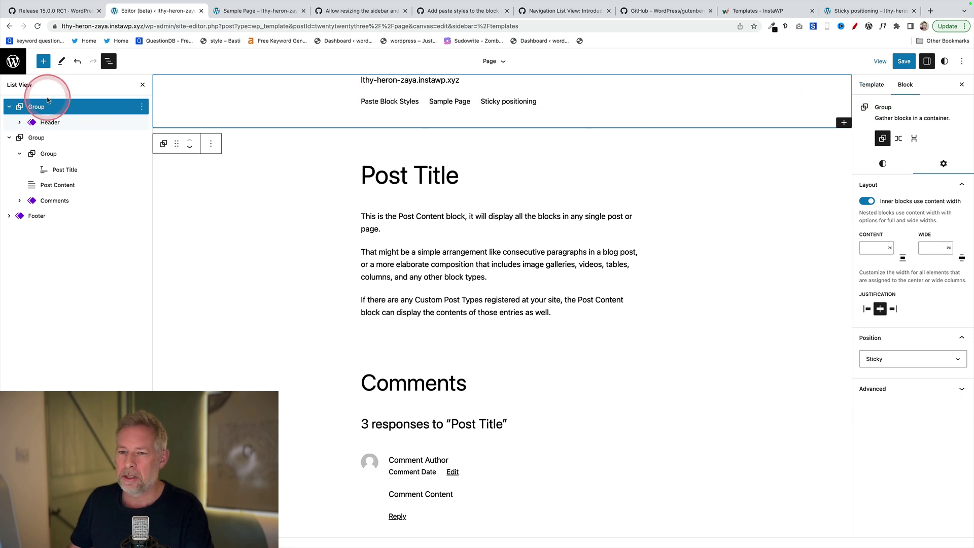
# Give the header group a green background colour.
pyautogui.click(49, 121)
pyautogui.click(49, 108)
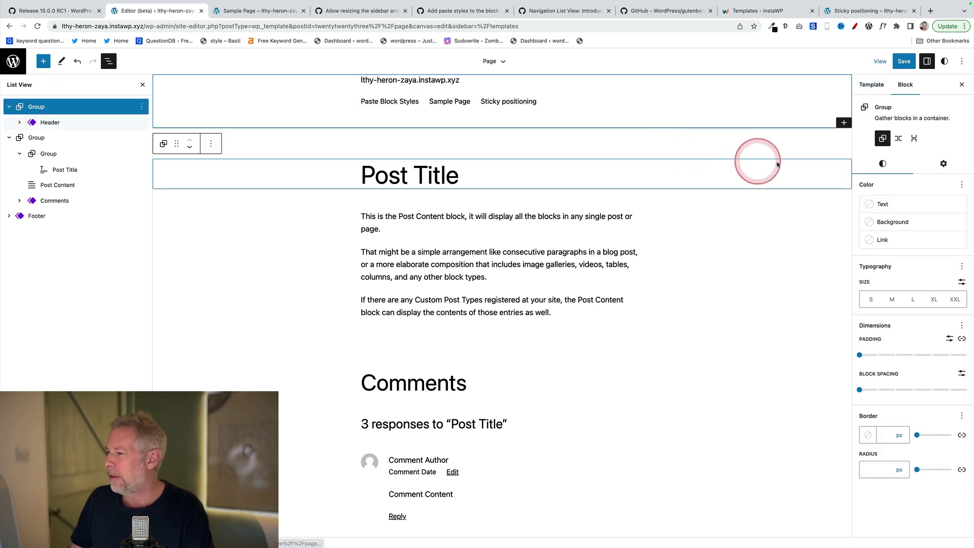
pyautogui.click(895, 222)
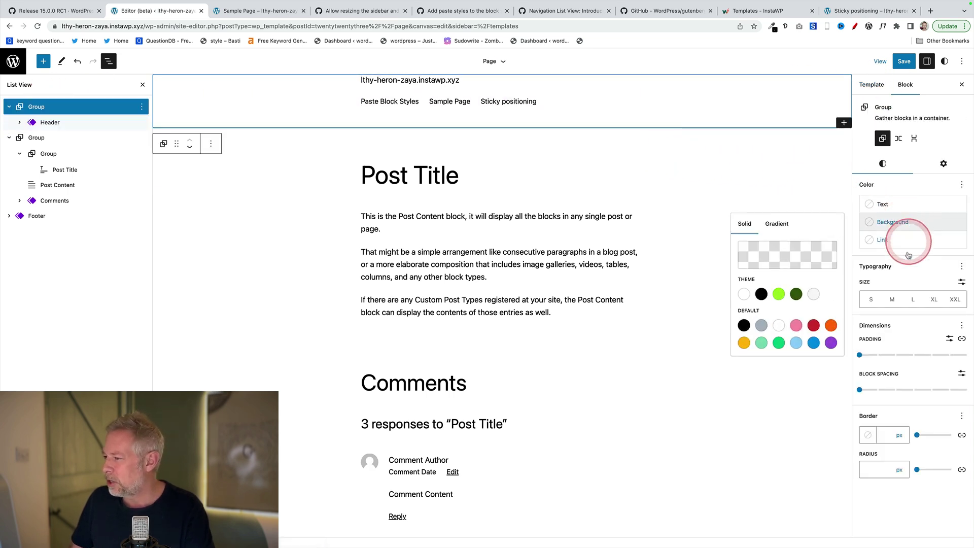
pyautogui.click(779, 343)
# Save the Page template and switch to the Sample Page browser tab.
pyautogui.click(904, 61)
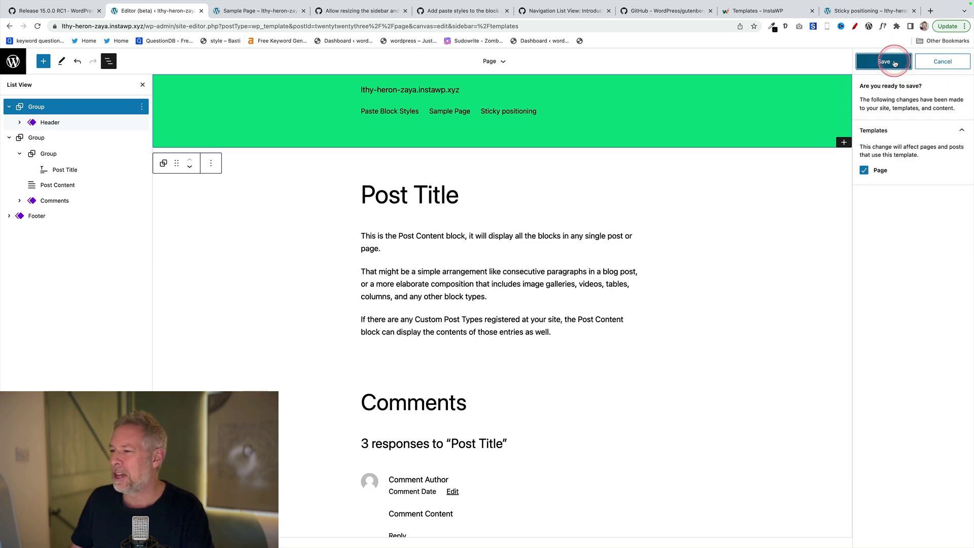
pyautogui.click(895, 63)
pyautogui.click(269, 10)
pyautogui.click(271, 22)
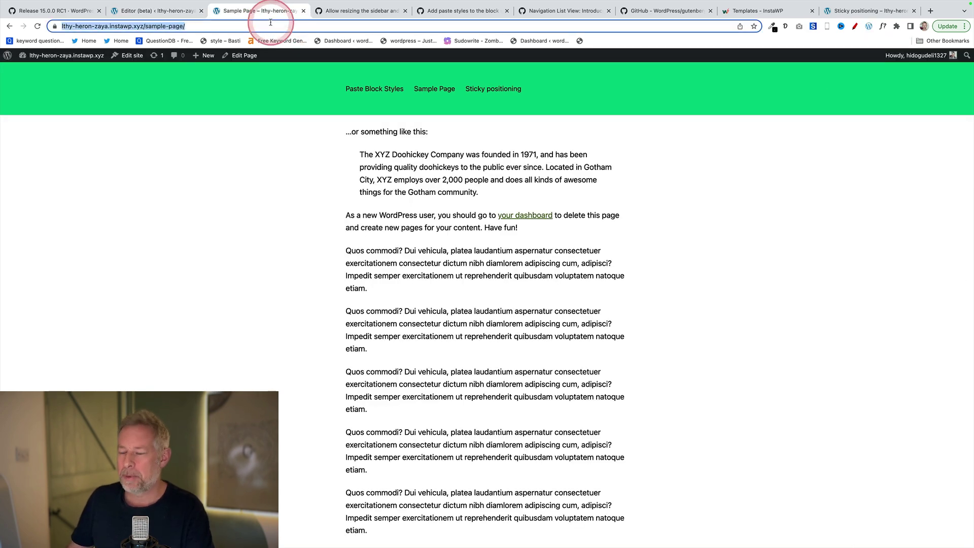
# Reload the Sample Page, scroll to check the green header stays pinned, and return to the editor.
pyautogui.press('Return')
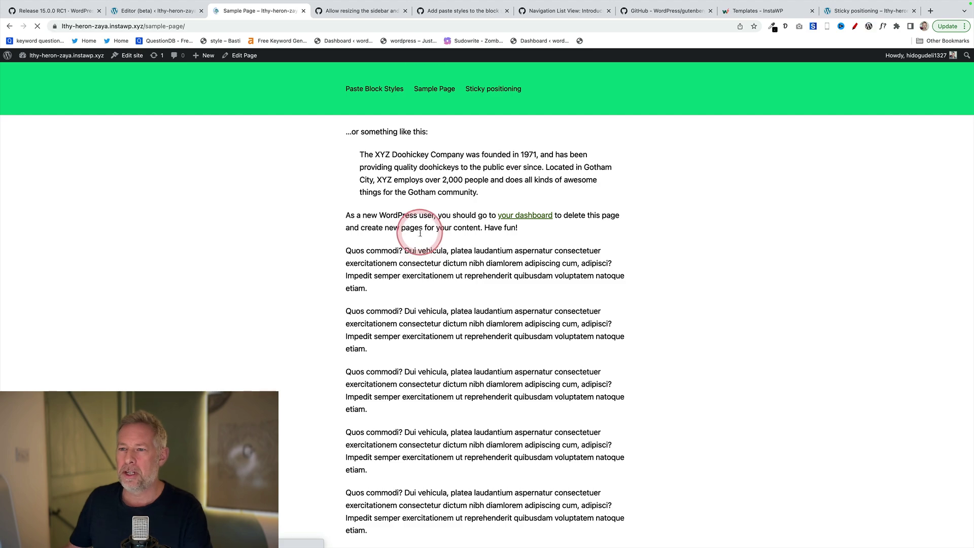
pyautogui.scroll(-5, 432, 239)
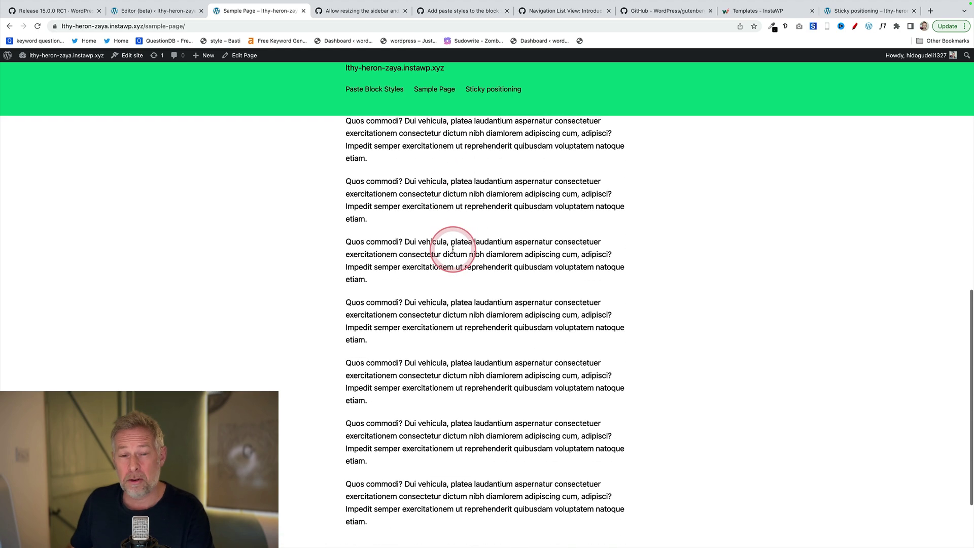
pyautogui.scroll(-3, 450, 244)
pyautogui.scroll(10, 450, 244)
pyautogui.click(145, 11)
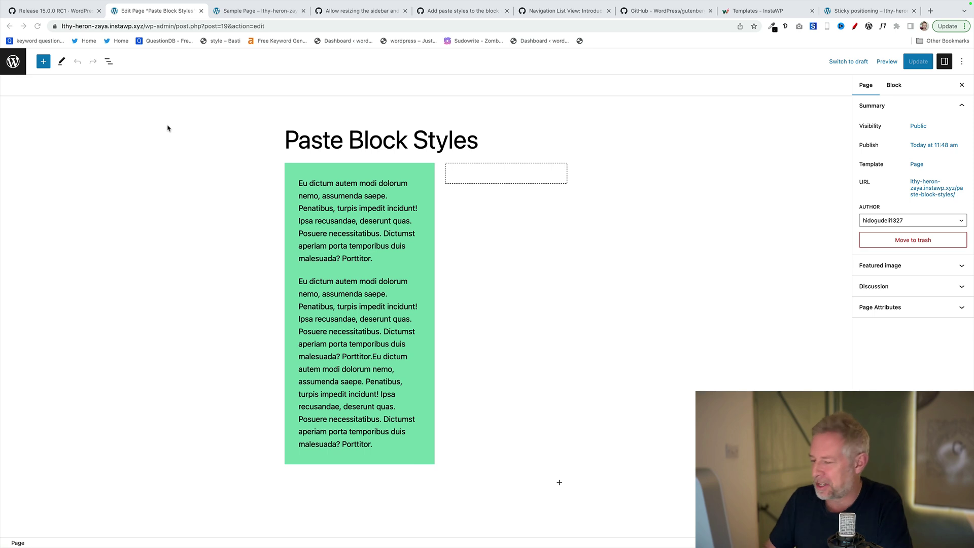
# Add a Paragraph block to the empty right-hand column.
pyautogui.click(108, 61)
pyautogui.click(75, 110)
pyautogui.click(562, 178)
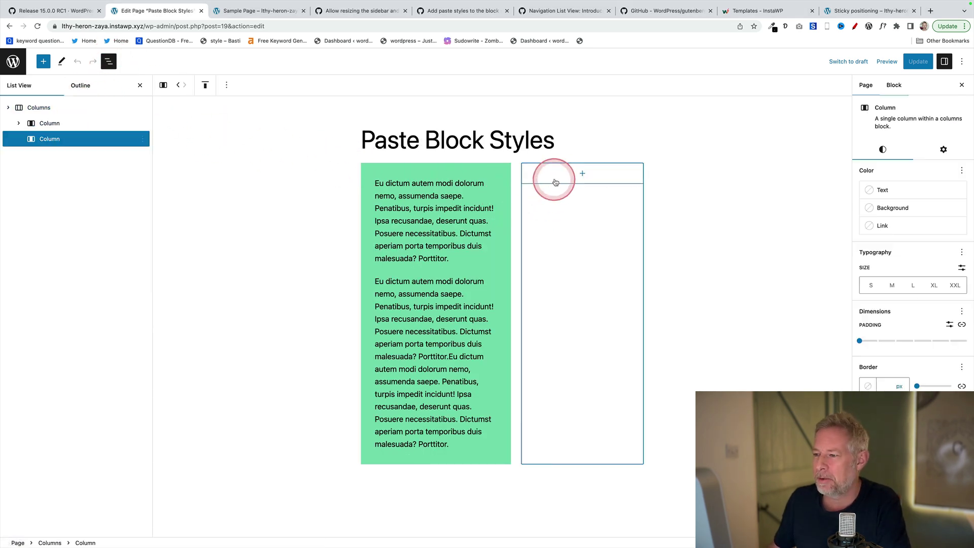
pyautogui.click(564, 179)
pyautogui.click(537, 239)
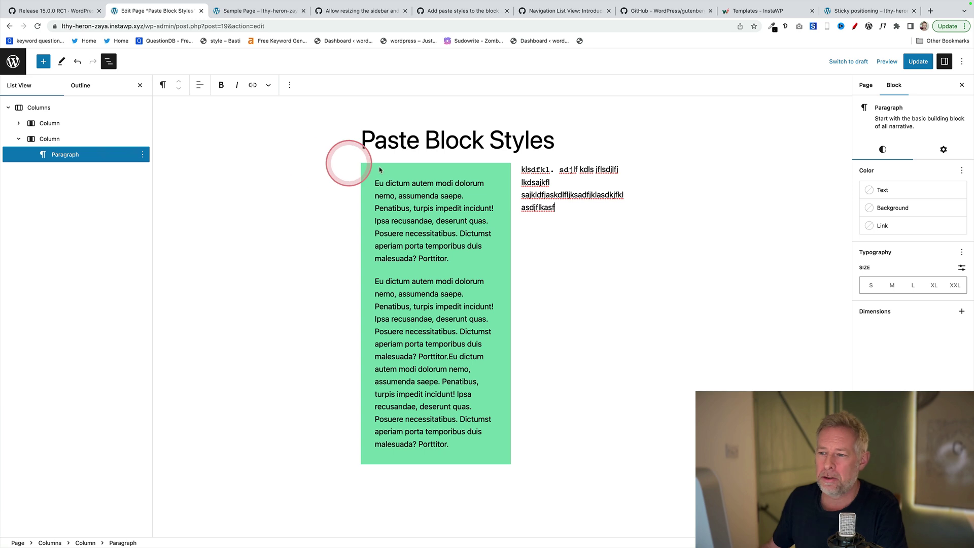
# Copy the green left Column block and paste its styles onto the new paragraph.
pyautogui.click(90, 123)
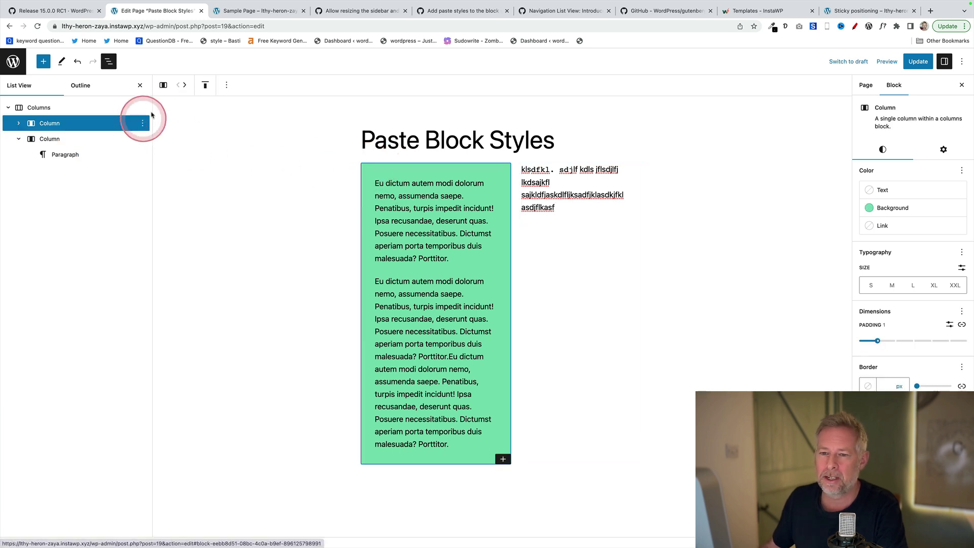
pyautogui.click(226, 85)
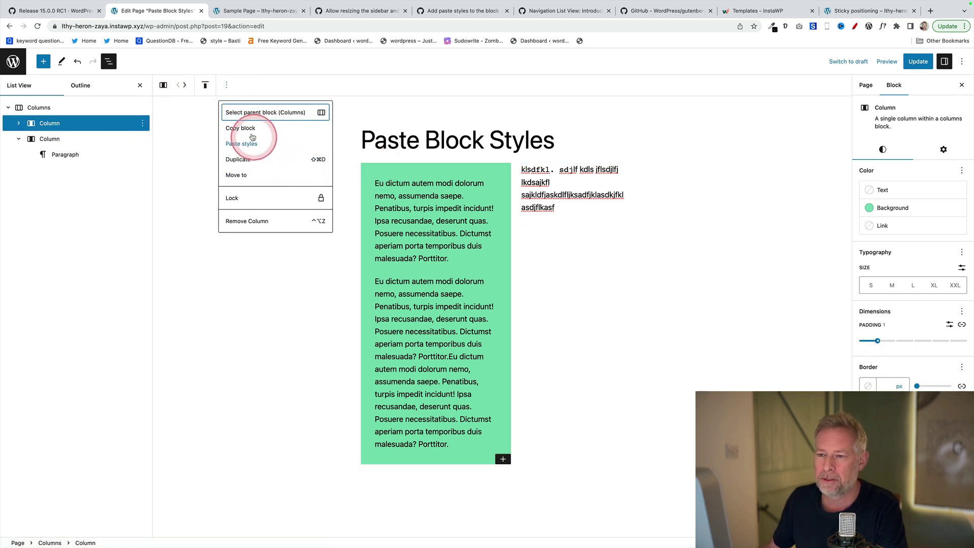
pyautogui.click(249, 130)
pyautogui.click(543, 173)
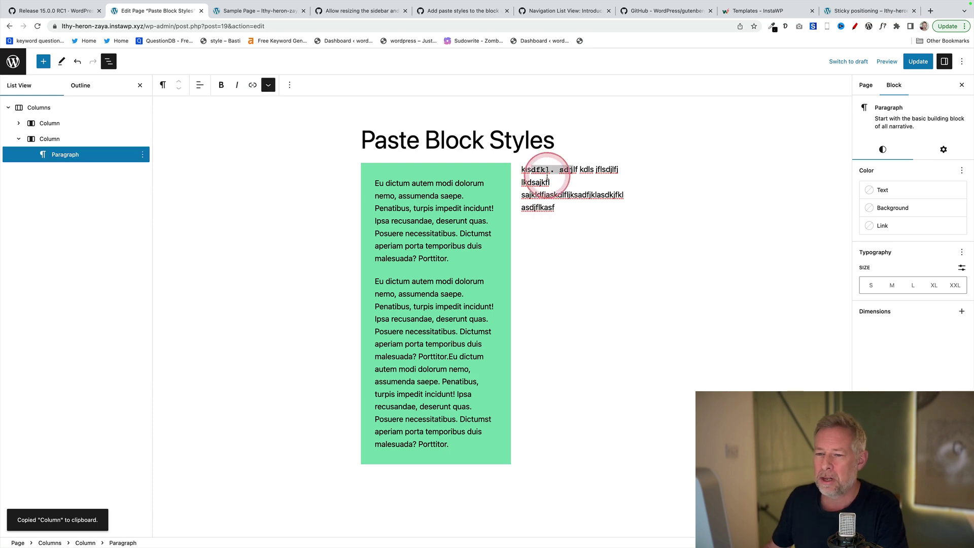
pyautogui.click(290, 85)
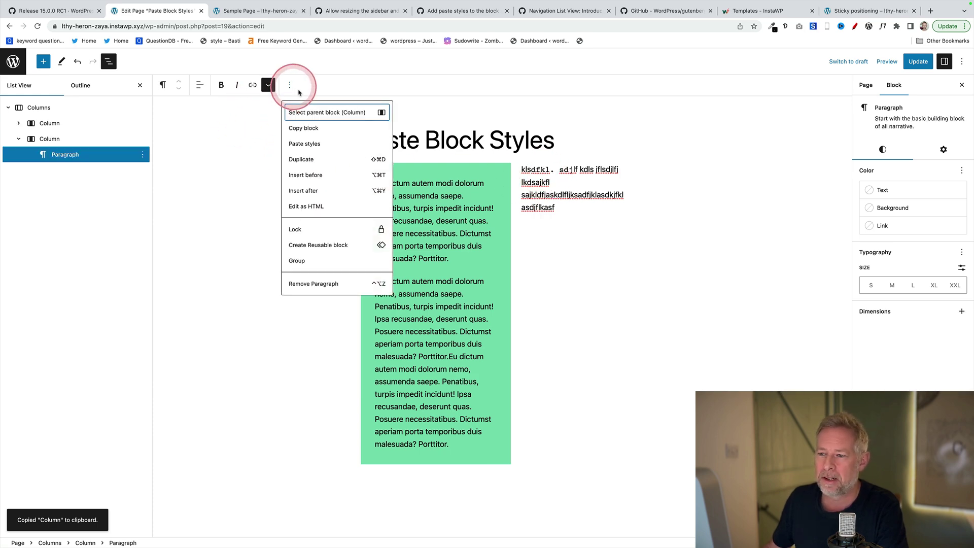
pyautogui.click(311, 146)
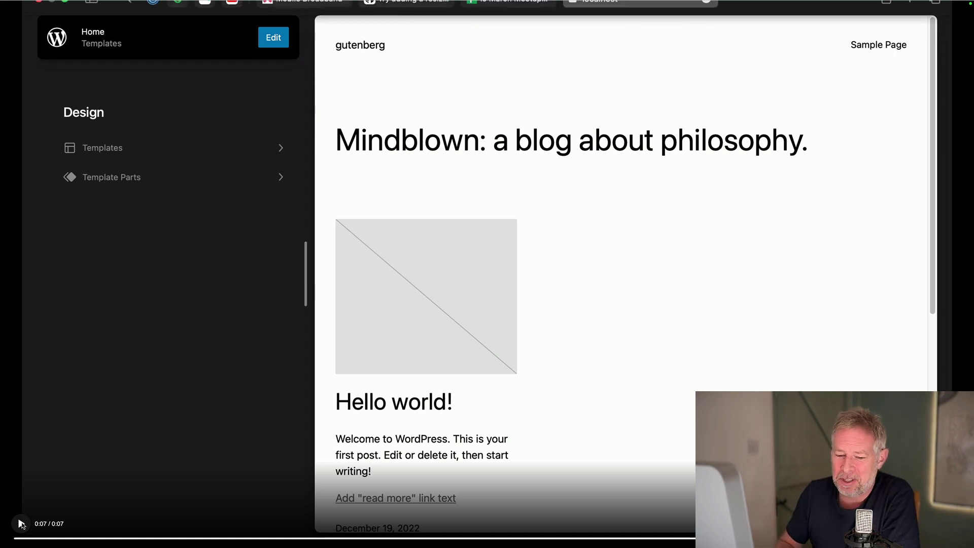
# Replay the embedded clip of the Site Editor's Design panel.
pyautogui.click(21, 524)
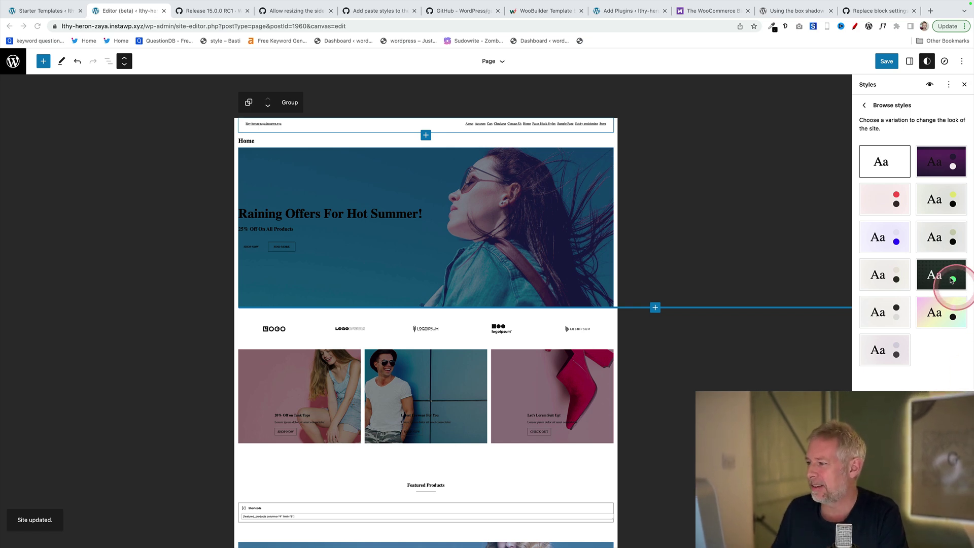
# Apply the Aubergine style variation and give the header group a pink background.
pyautogui.click(941, 156)
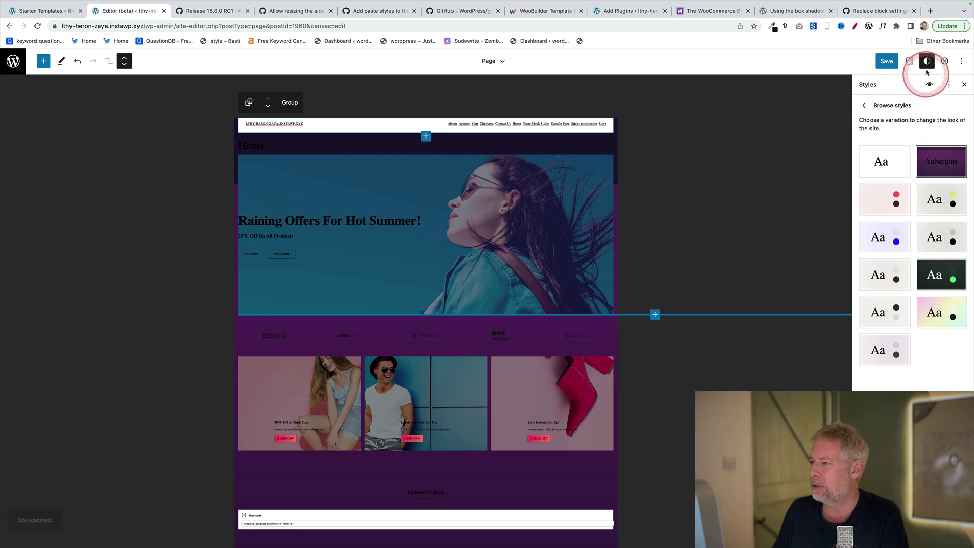
pyautogui.click(910, 61)
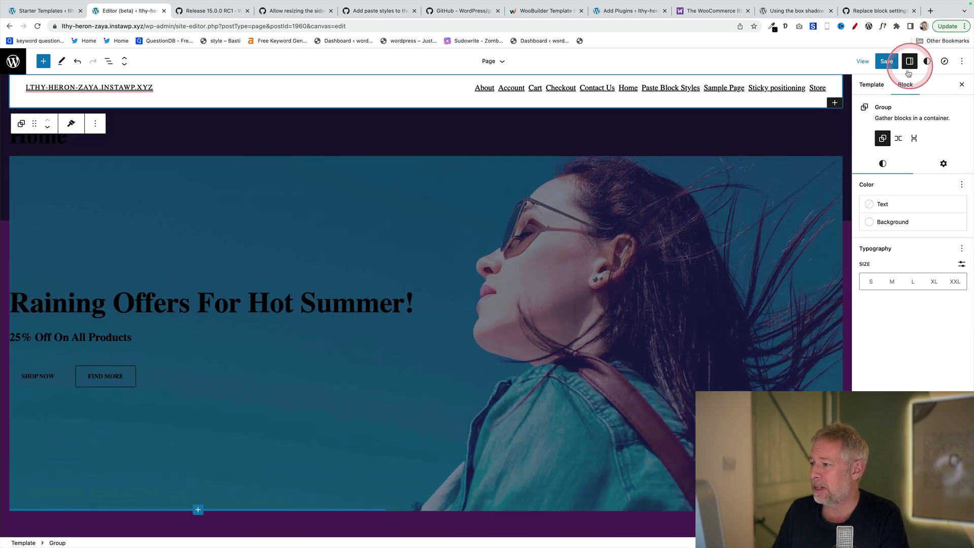
pyautogui.click(914, 230)
pyautogui.click(813, 294)
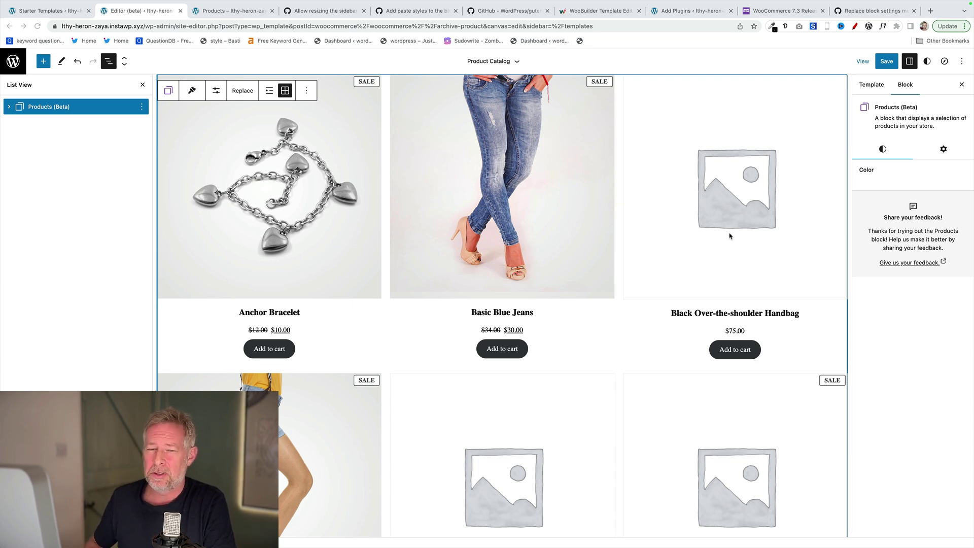
# Expand Products (Beta) in List View and inspect its Post Template and Pagination blocks.
pyautogui.click(528, 209)
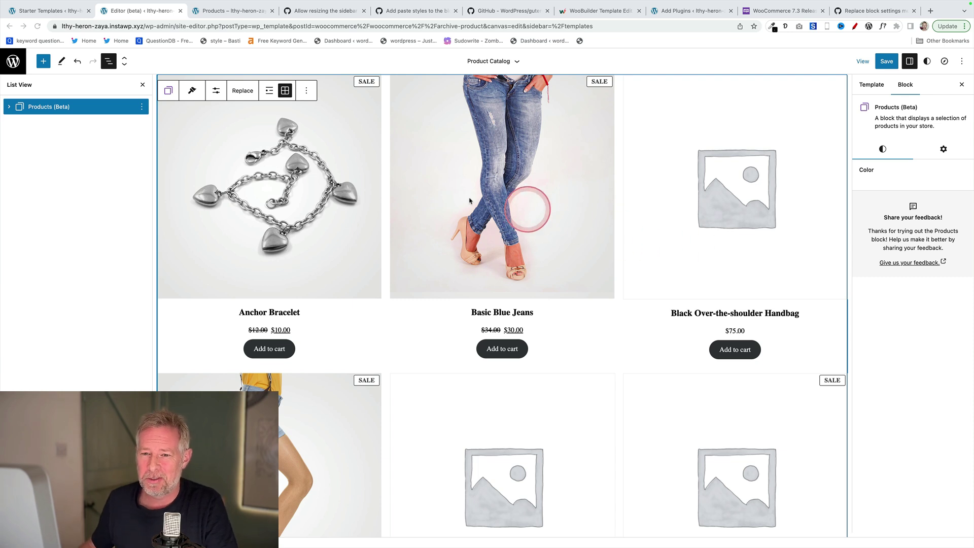
pyautogui.click(9, 107)
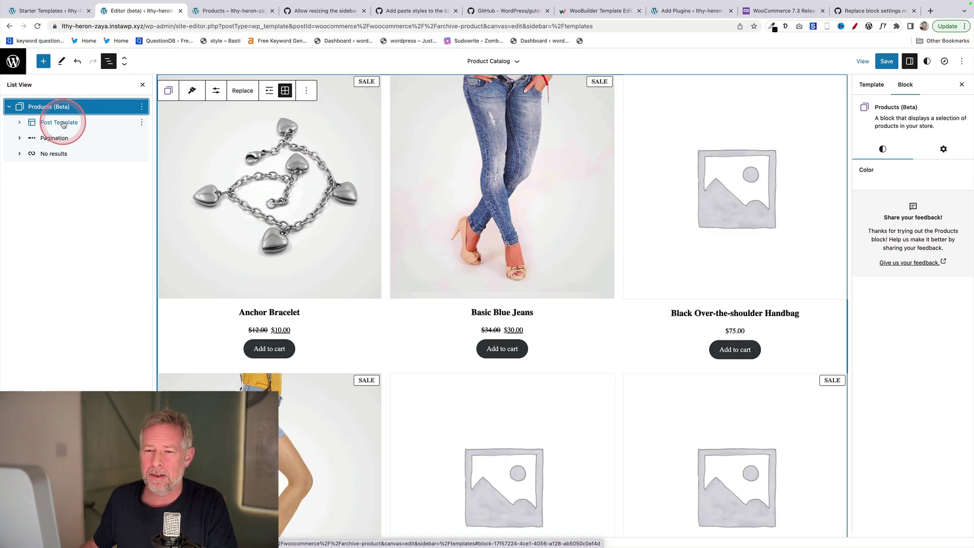
pyautogui.click(62, 123)
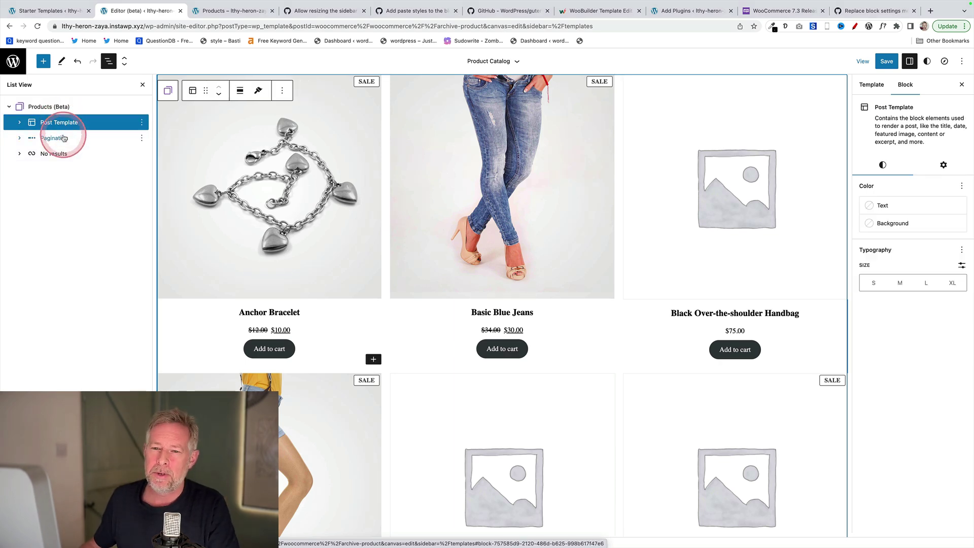
pyautogui.click(63, 138)
pyautogui.click(61, 123)
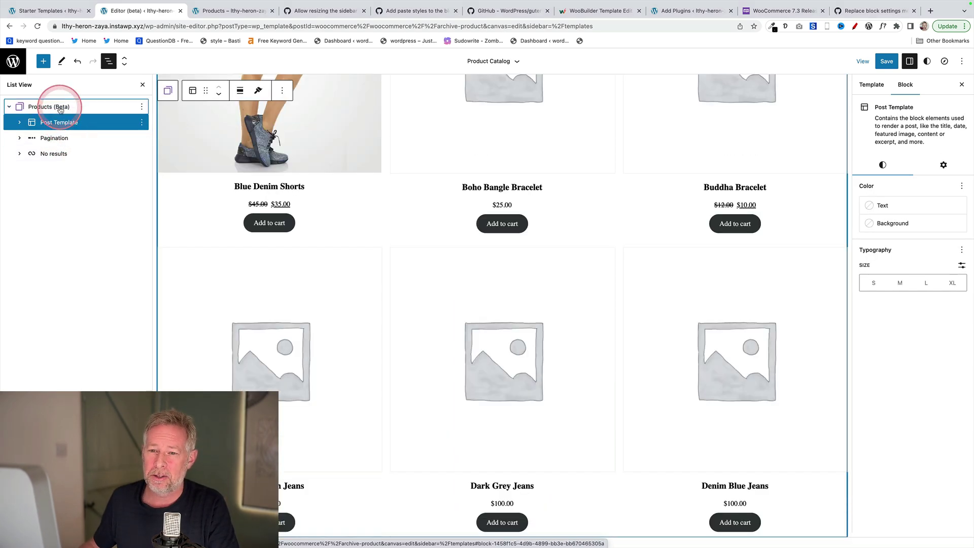
pyautogui.click(60, 108)
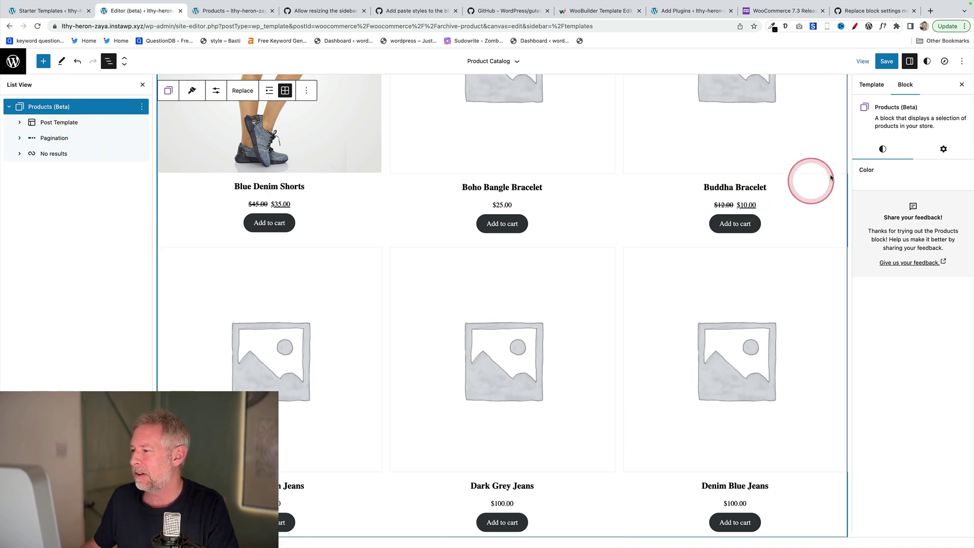
# Review the Products (Beta) settings, keeping three columns and the existing stock-status filters.
pyautogui.click(943, 149)
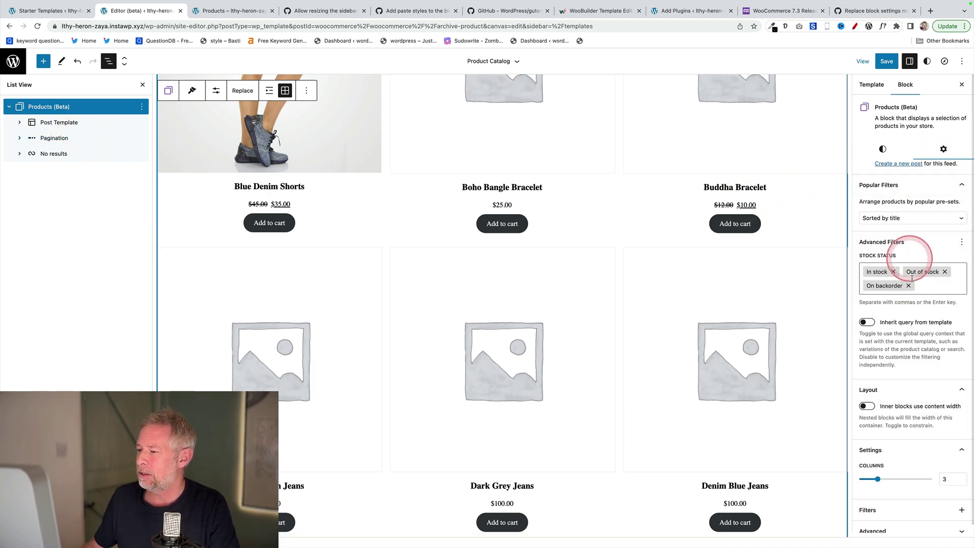
pyautogui.scroll(-1, 905, 302)
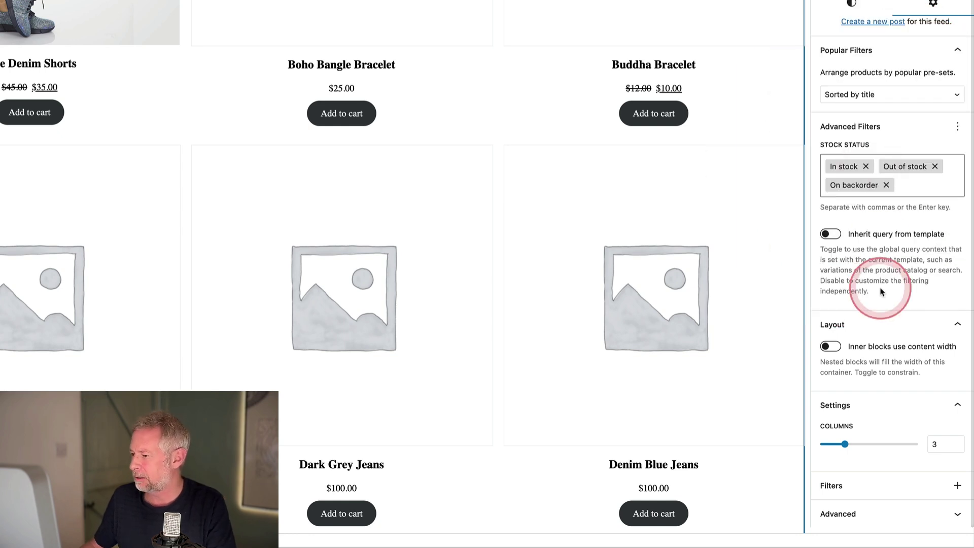
pyautogui.moveTo(851, 449)
pyautogui.mouseDown()
pyautogui.moveTo(876, 449)
pyautogui.moveTo(844, 445)
pyautogui.mouseUp()
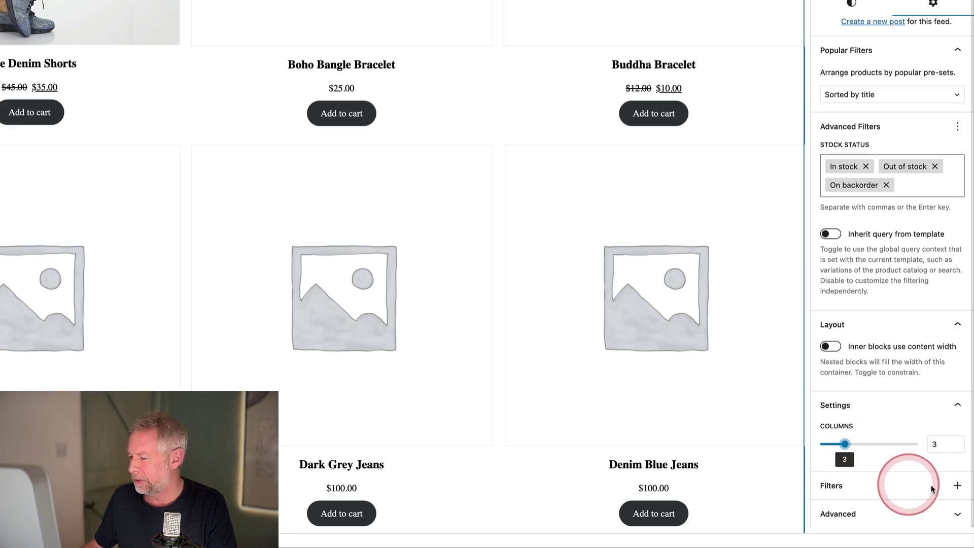
pyautogui.click(955, 486)
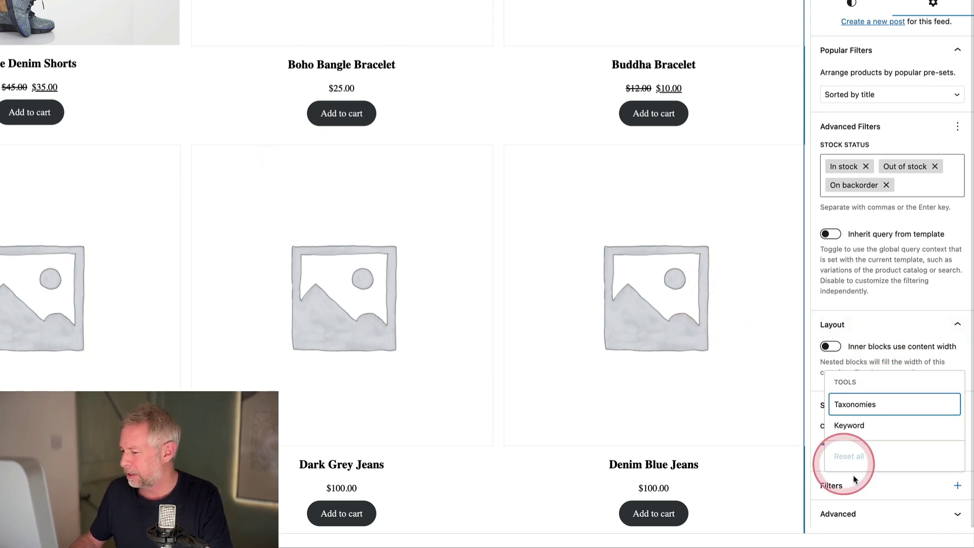
pyautogui.click(861, 304)
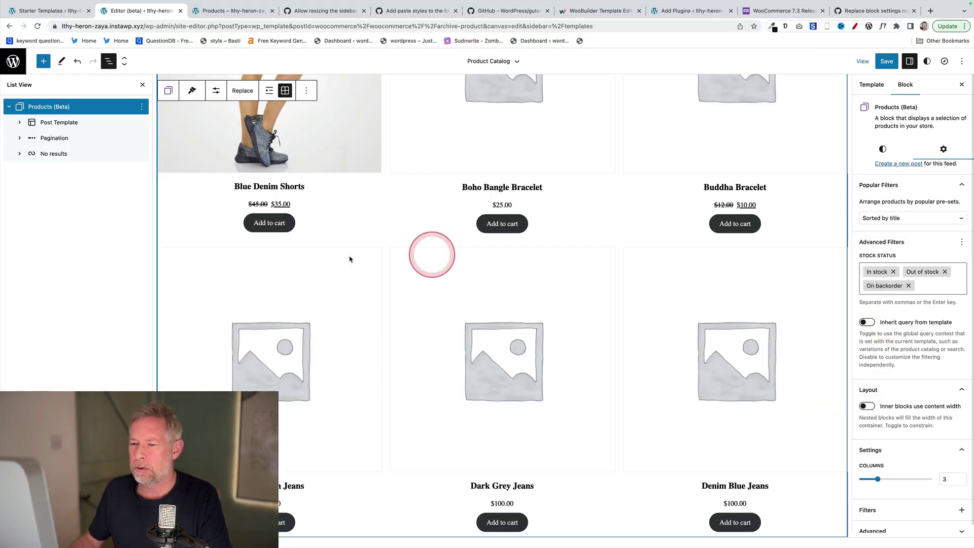
pyautogui.click(46, 107)
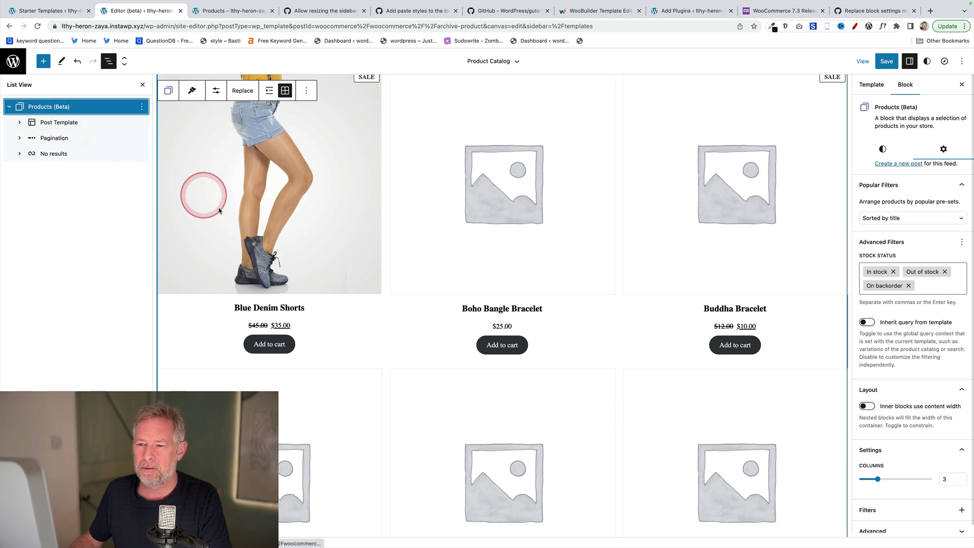
# Expand the Post Template and confirm Products (Beta) shows 9 items per page.
pyautogui.click(56, 122)
pyautogui.click(19, 122)
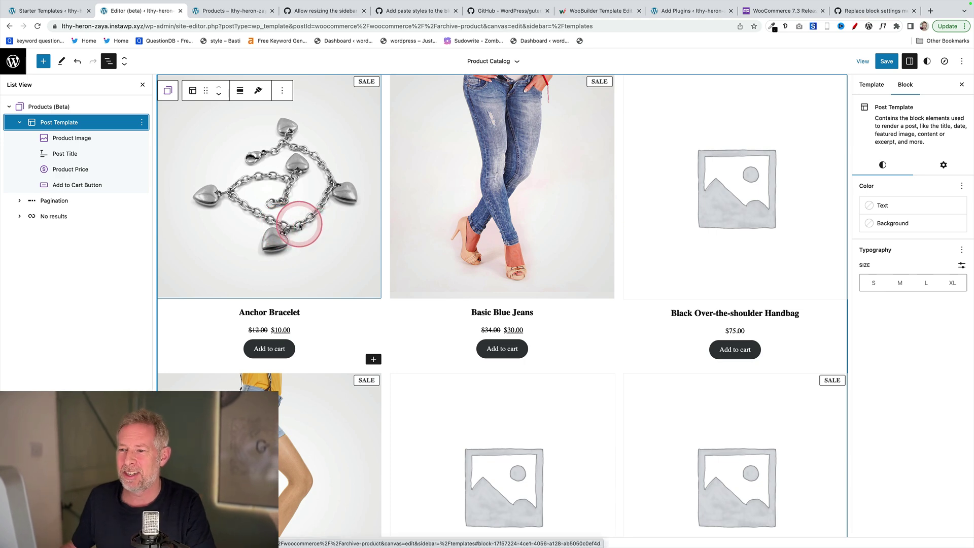
pyautogui.click(69, 108)
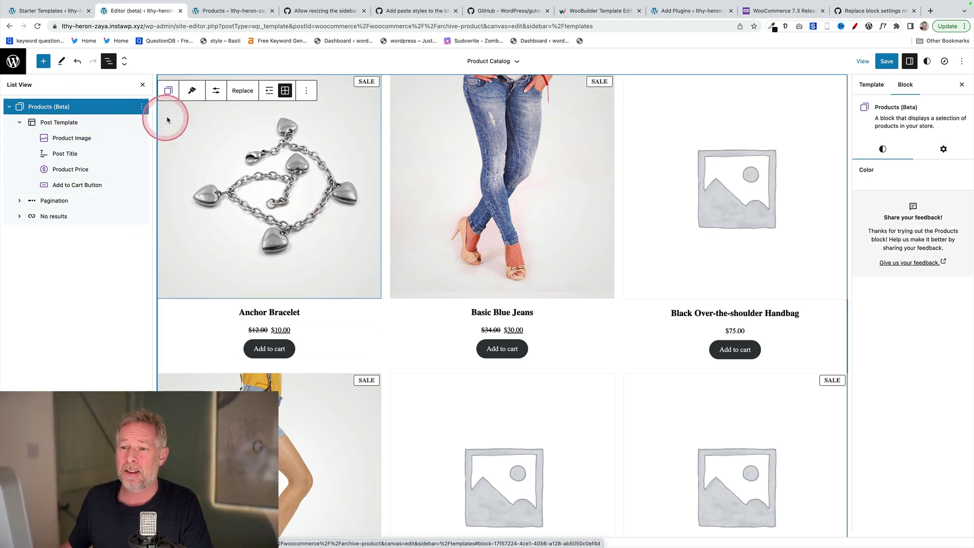
pyautogui.click(216, 95)
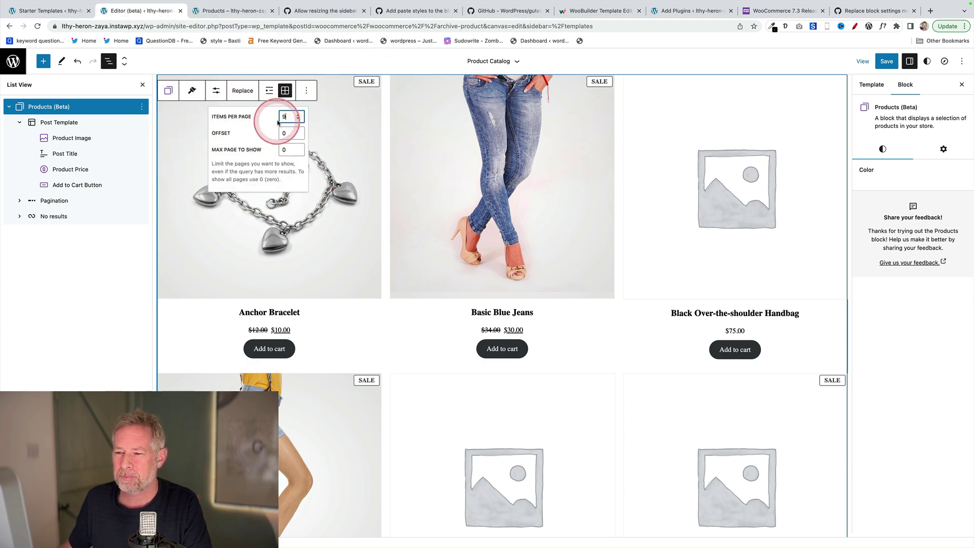
pyautogui.click(460, 241)
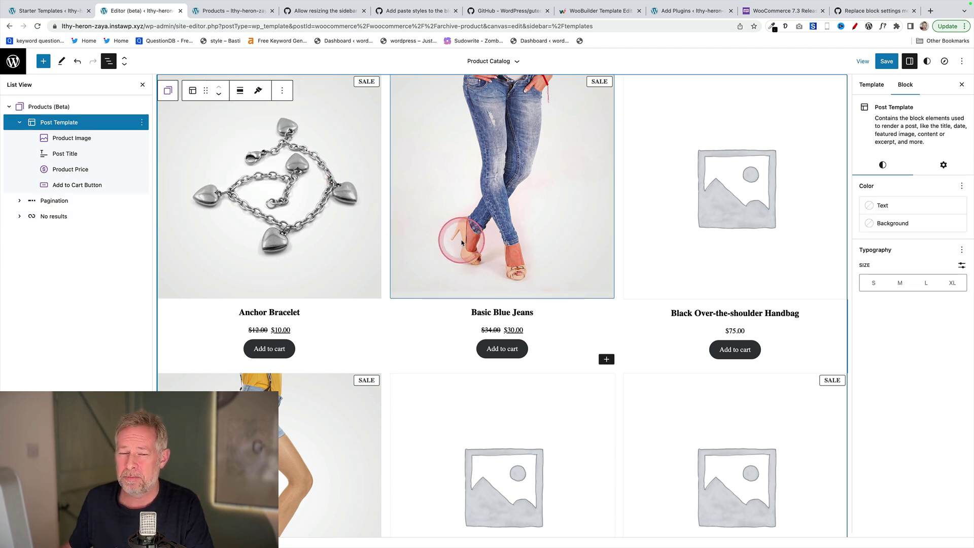
# Select the Post Template's Product Image block and bring up its block options.
pyautogui.click(87, 123)
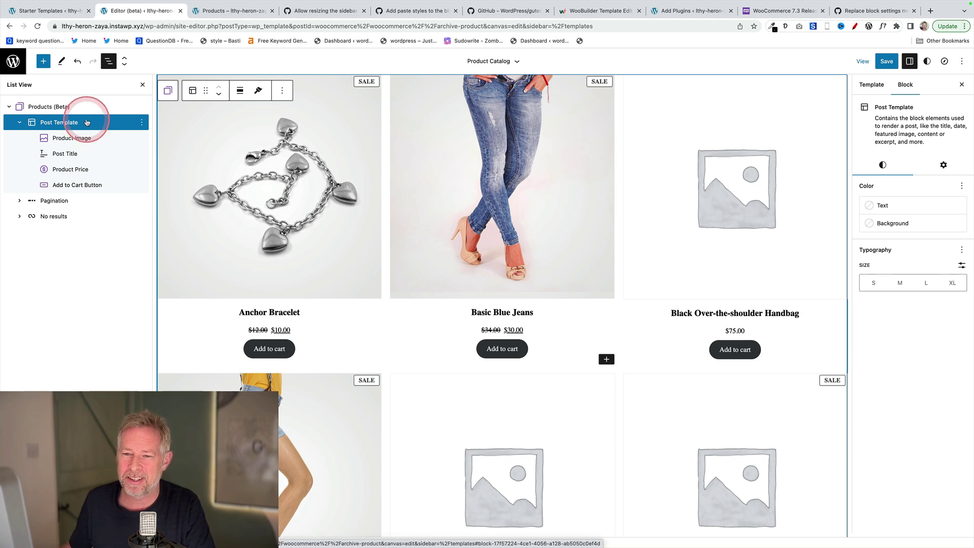
pyautogui.click(71, 138)
pyautogui.click(218, 174)
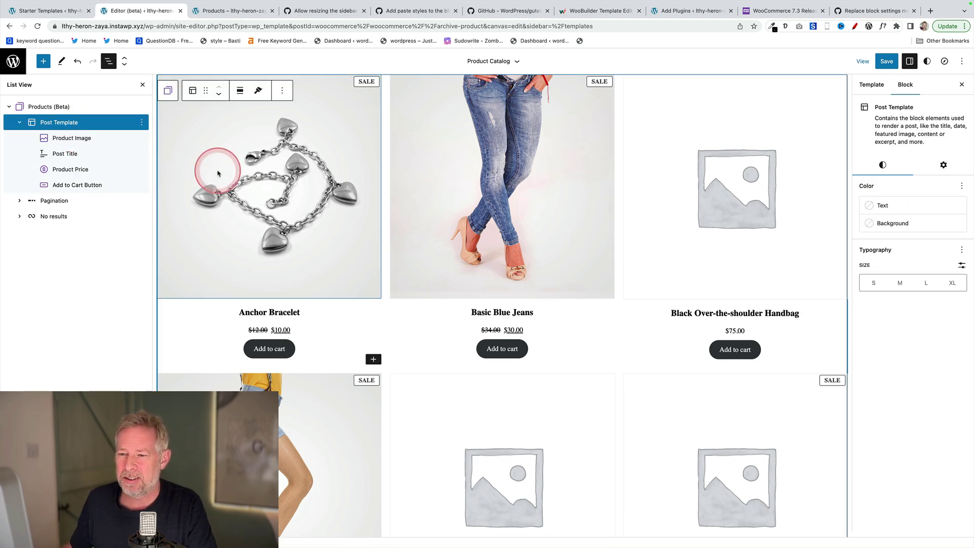
pyautogui.click(129, 138)
pyautogui.click(141, 138)
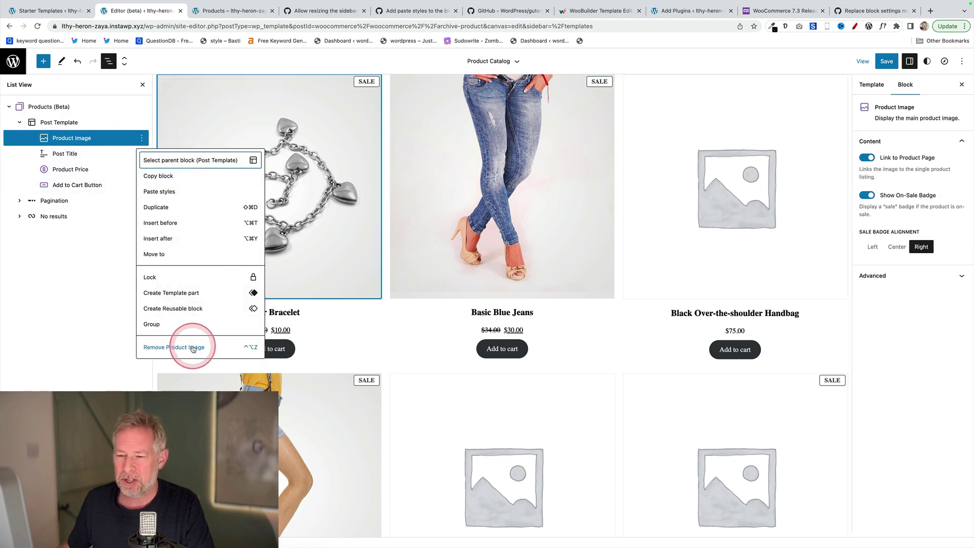
# Remove the Product Image and place an empty paragraph inside Post Template above Post Title.
pyautogui.click(193, 348)
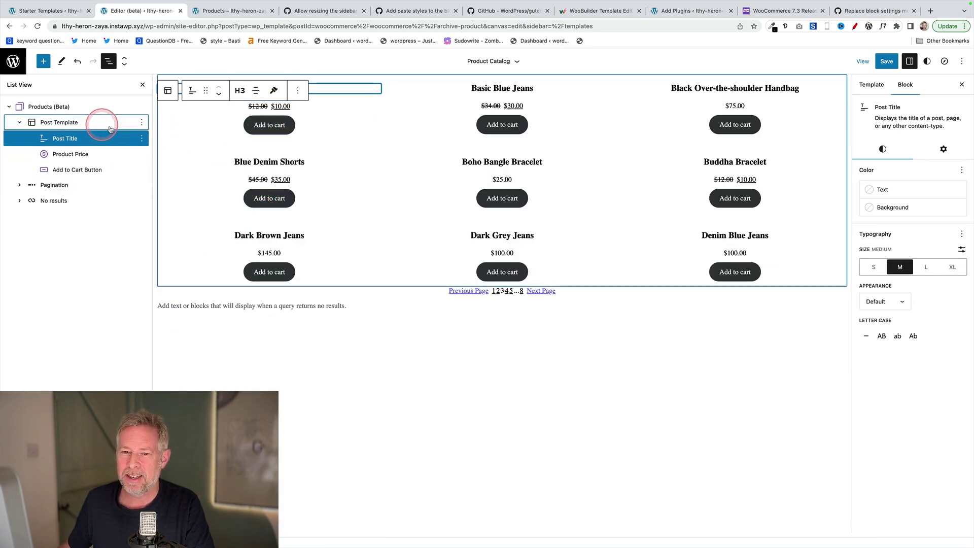
pyautogui.click(128, 123)
pyautogui.click(141, 123)
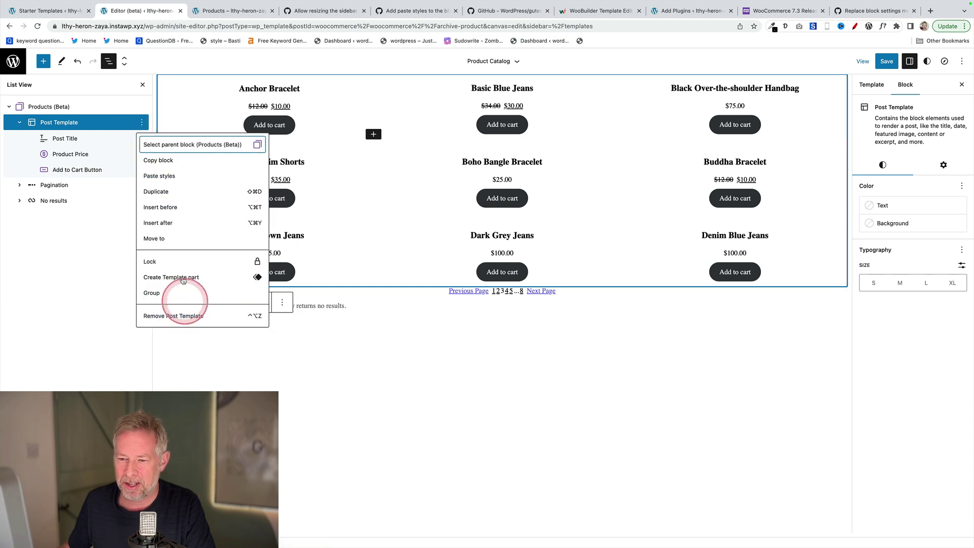
pyautogui.click(185, 223)
pyautogui.moveTo(41, 188); pyautogui.dragTo(51, 134)
pyautogui.click(261, 84)
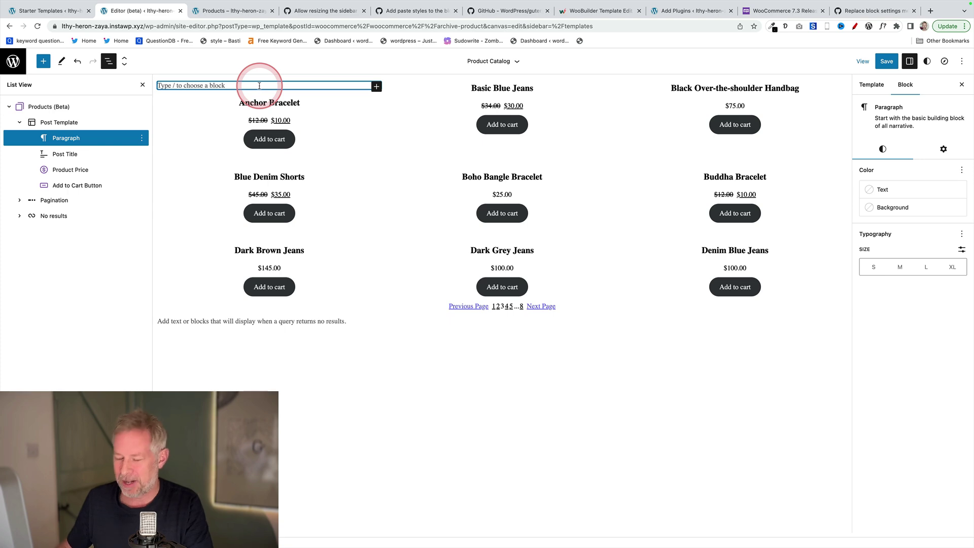
# Turn the paragraph into a featured-image Cover holding the title, price and Add to Cart button.
pyautogui.write('/cover')
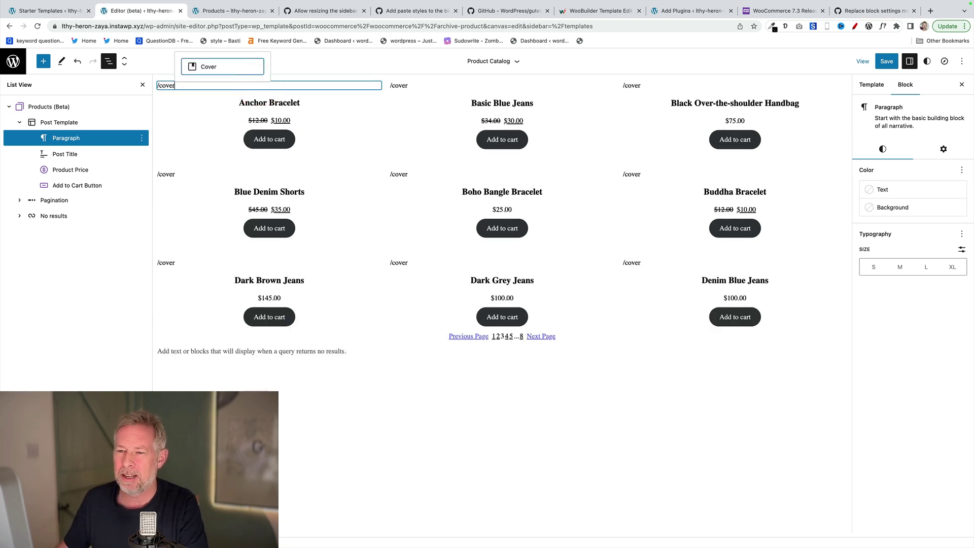
pyautogui.click(241, 67)
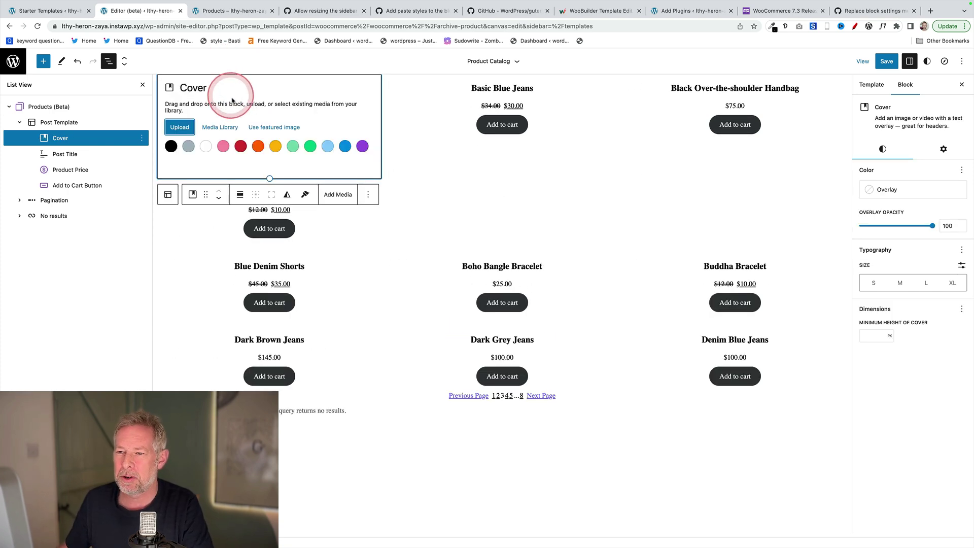
pyautogui.click(268, 132)
pyautogui.moveTo(62, 171); pyautogui.dragTo(89, 164)
pyautogui.moveTo(61, 200); pyautogui.dragTo(91, 181)
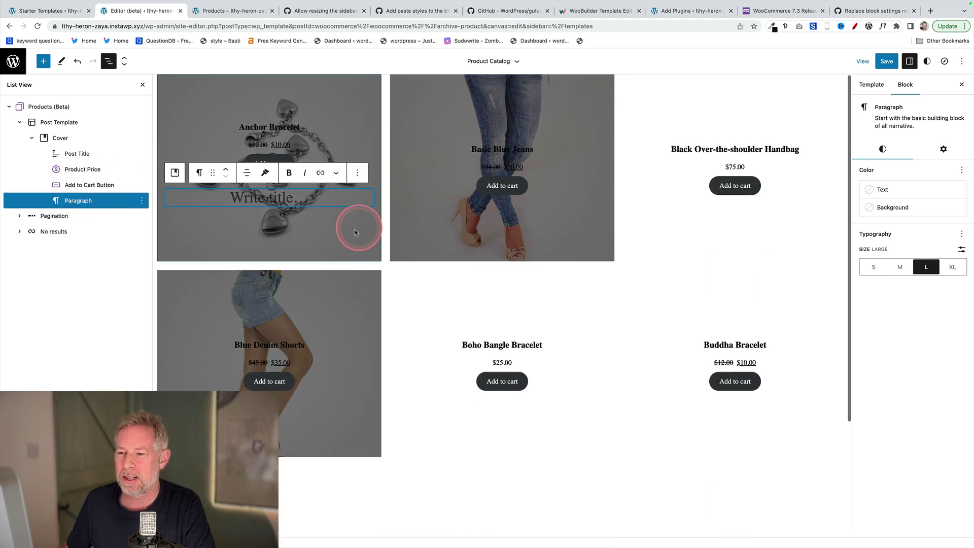
pyautogui.press('BackSpace')
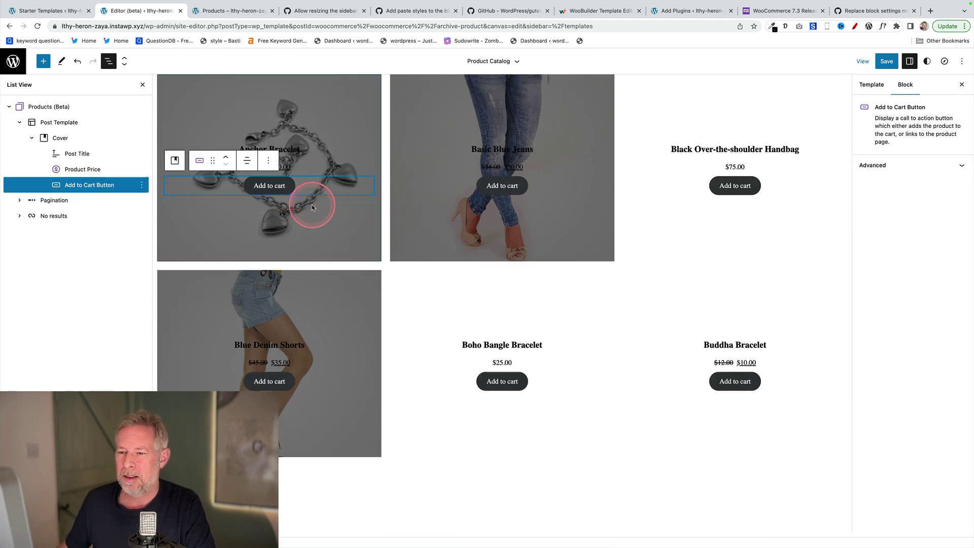
# Set the Cover block's overlay opacity to 0.
pyautogui.click(293, 86)
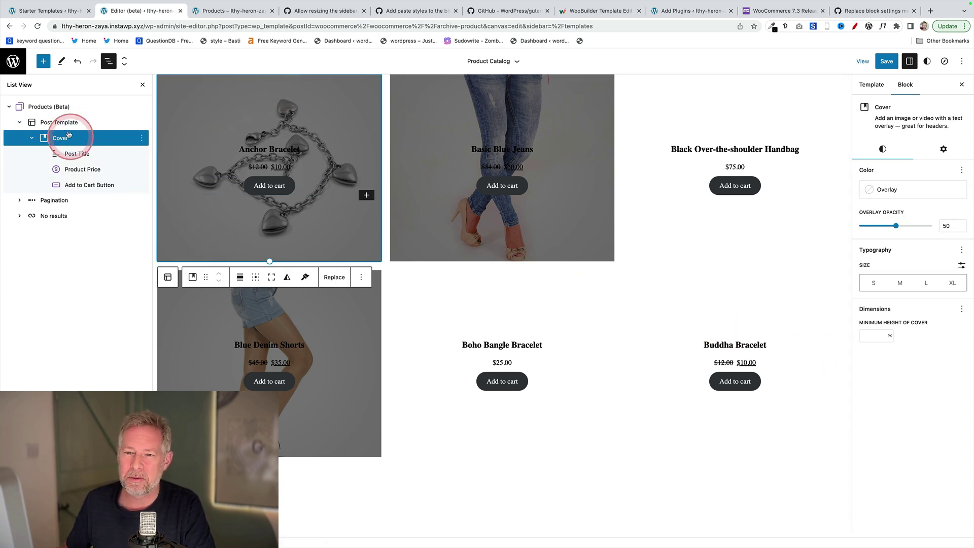
pyautogui.click(59, 122)
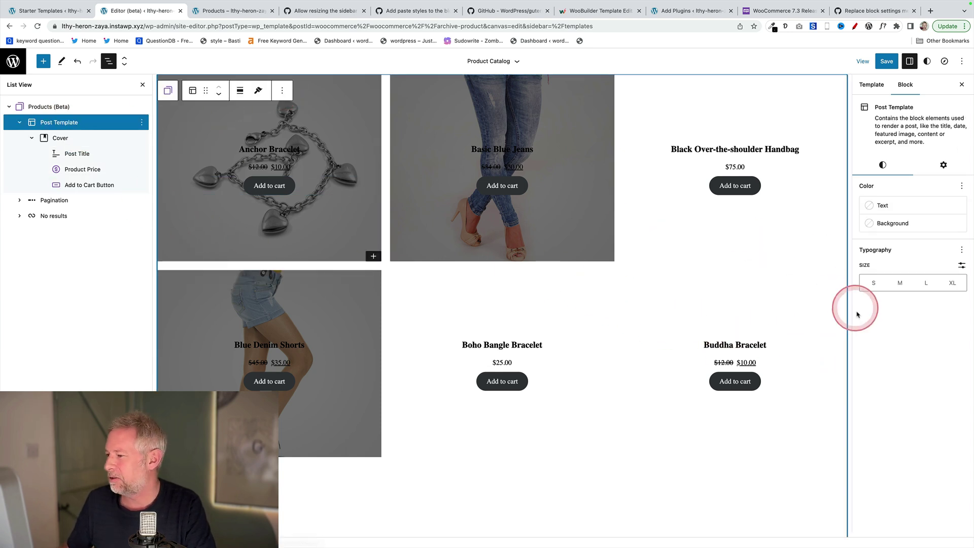
pyautogui.click(61, 106)
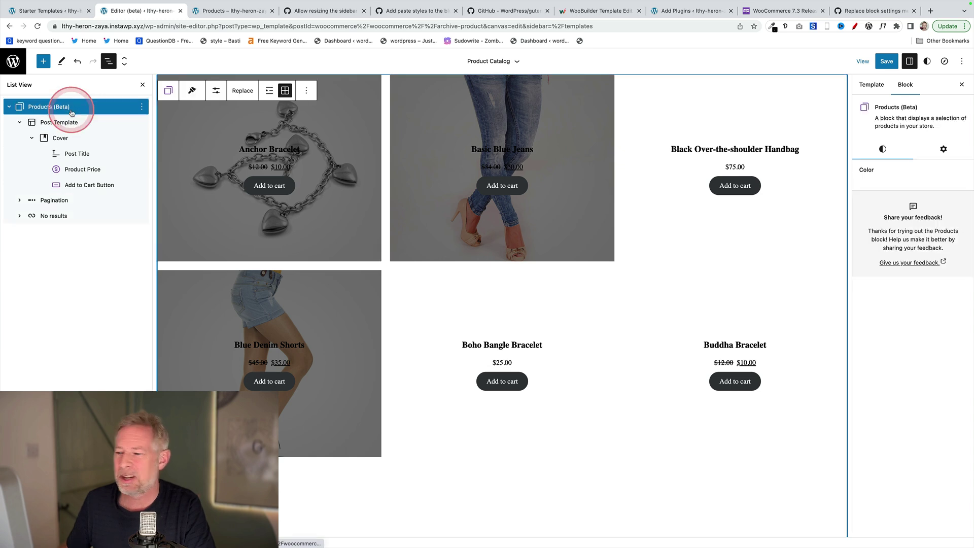
pyautogui.click(192, 114)
pyautogui.moveTo(896, 226); pyautogui.dragTo(859, 226)
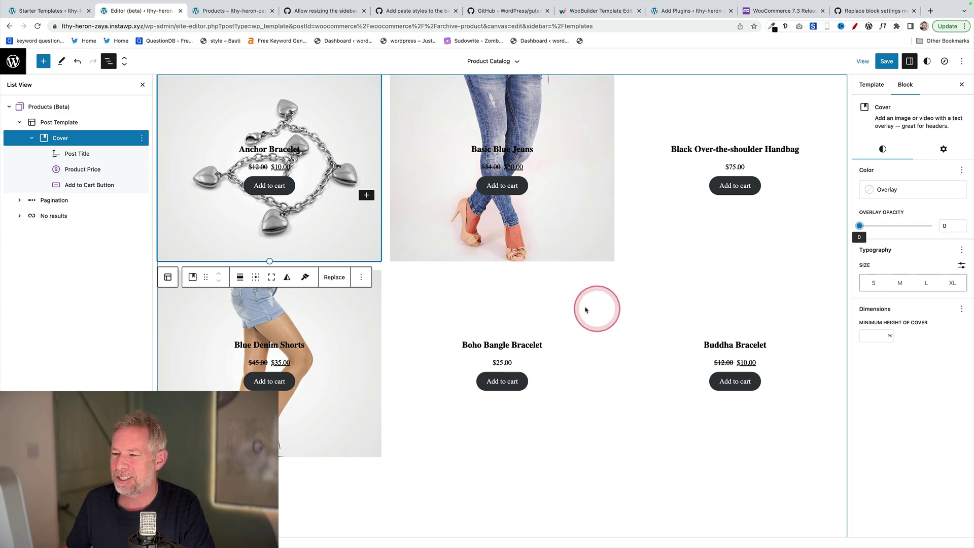
pyautogui.scroll(-3, 435, 327)
pyautogui.scroll(3, 435, 329)
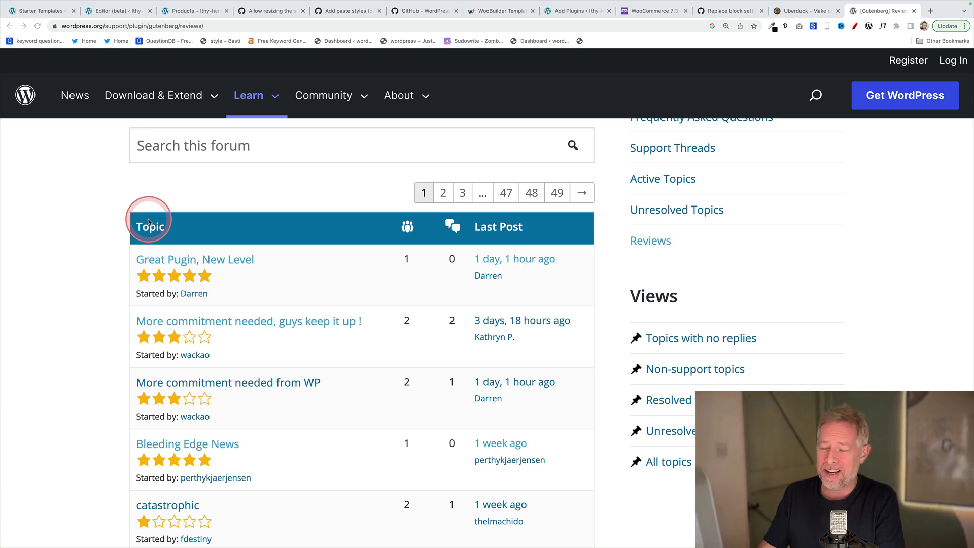
# Scroll through the Gutenberg reviews forum's recent topics, from five-star praise to 14.8.1 complaints.
pyautogui.scroll(-3, 104, 288)
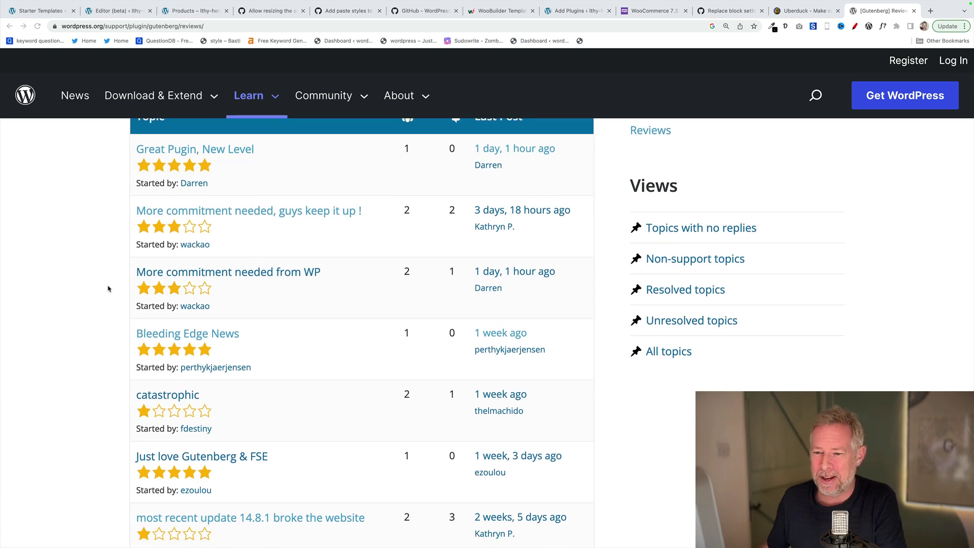
pyautogui.scroll(-3, 108, 287)
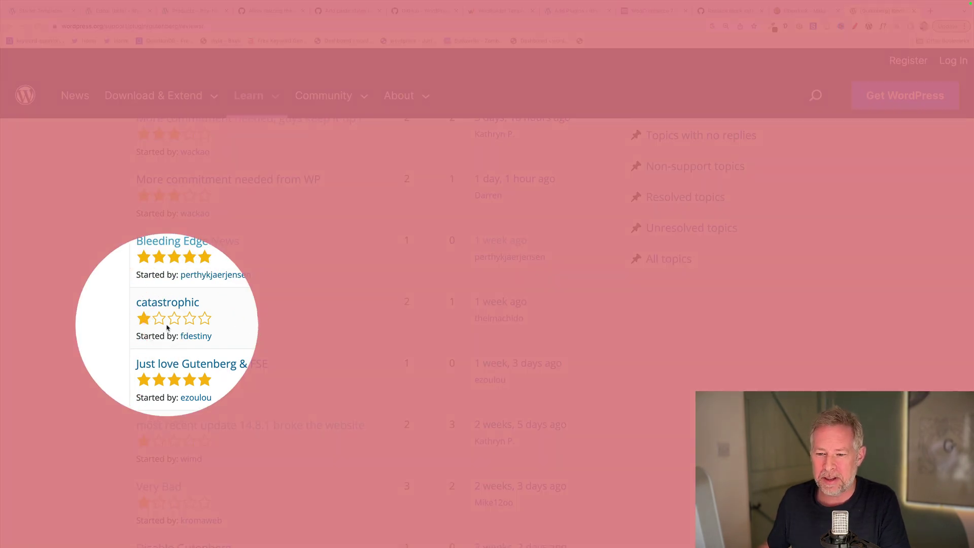
pyautogui.scroll(2, 167, 324)
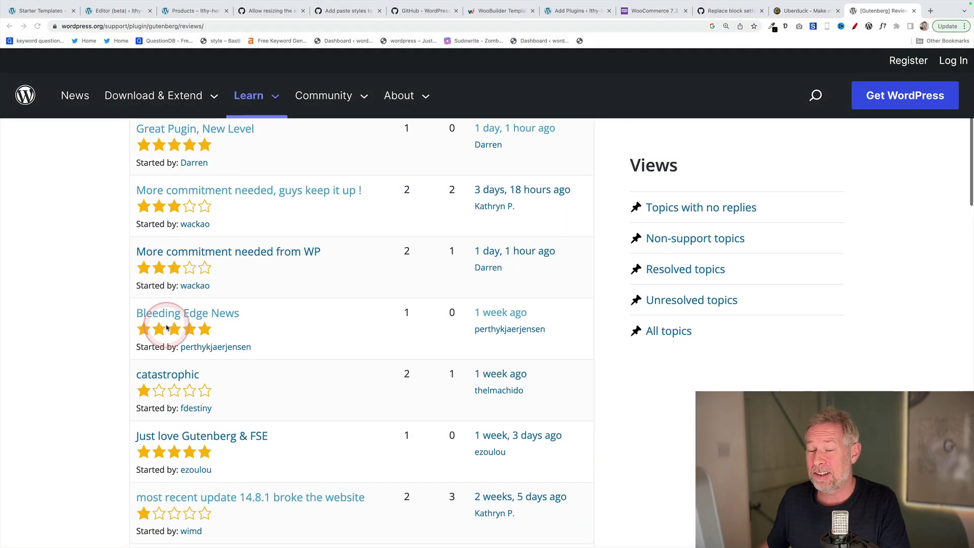
pyautogui.scroll(3, 168, 329)
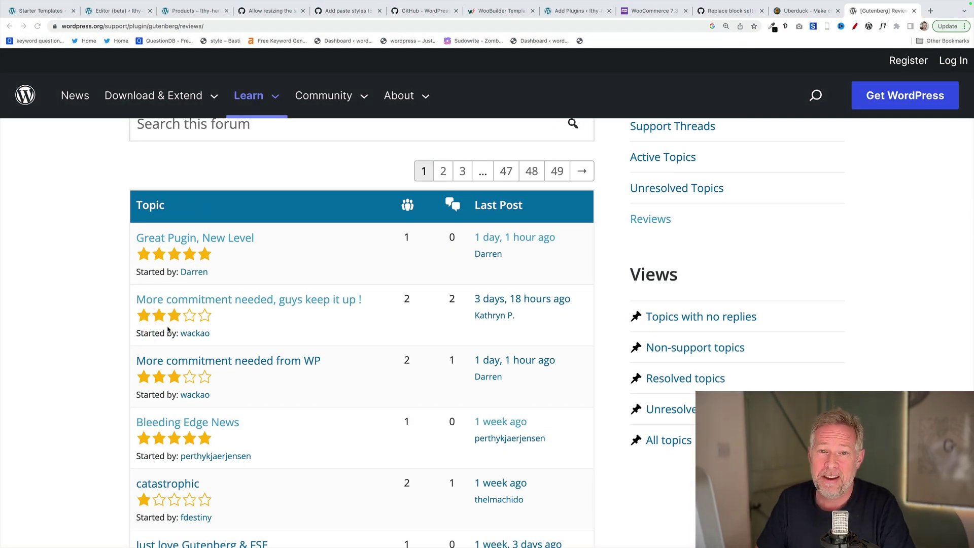
pyautogui.click(909, 166)
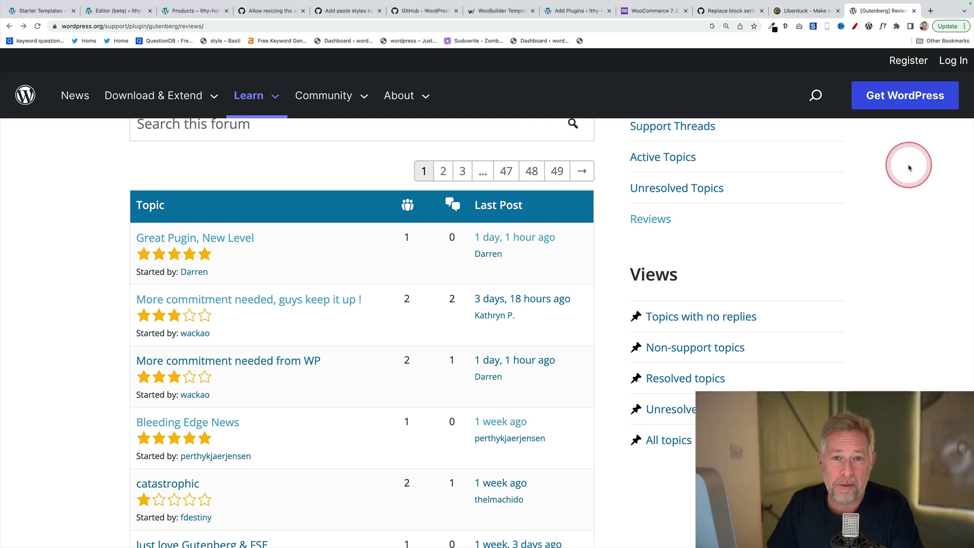